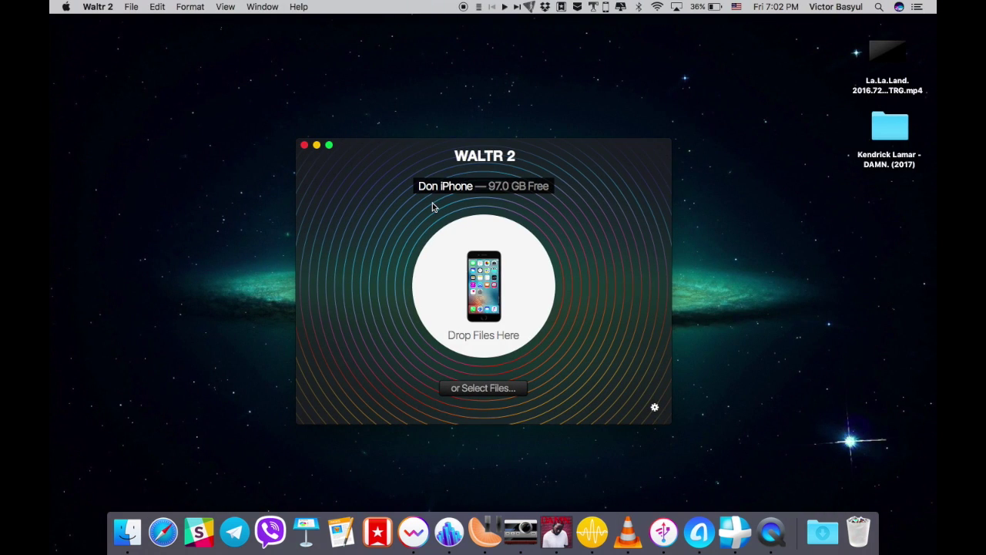
Raise the WALTR 2 window slightly and drop the La.La.Land mp4 onto its Drop Files Here circle
drag(596, 163, 596, 136)
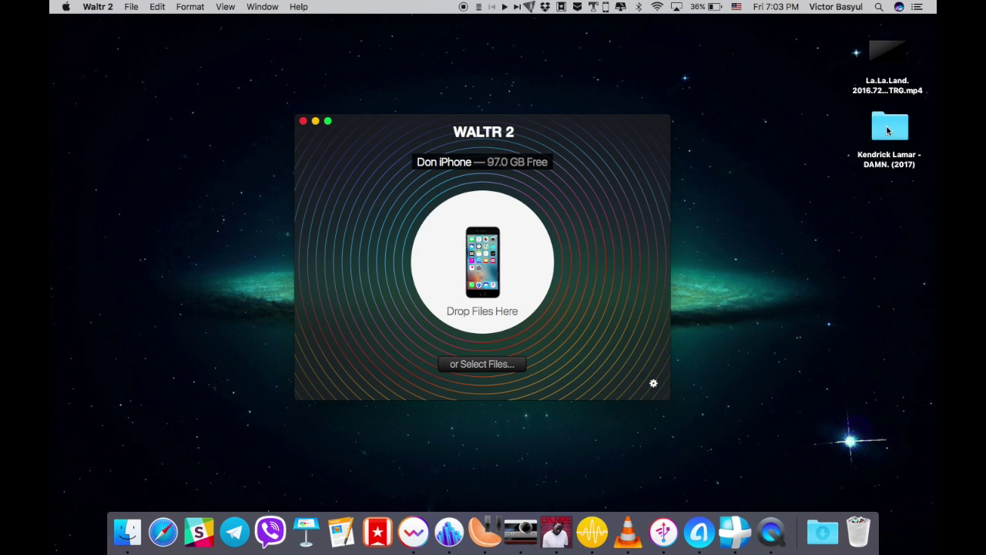
drag(896, 55, 505, 244)
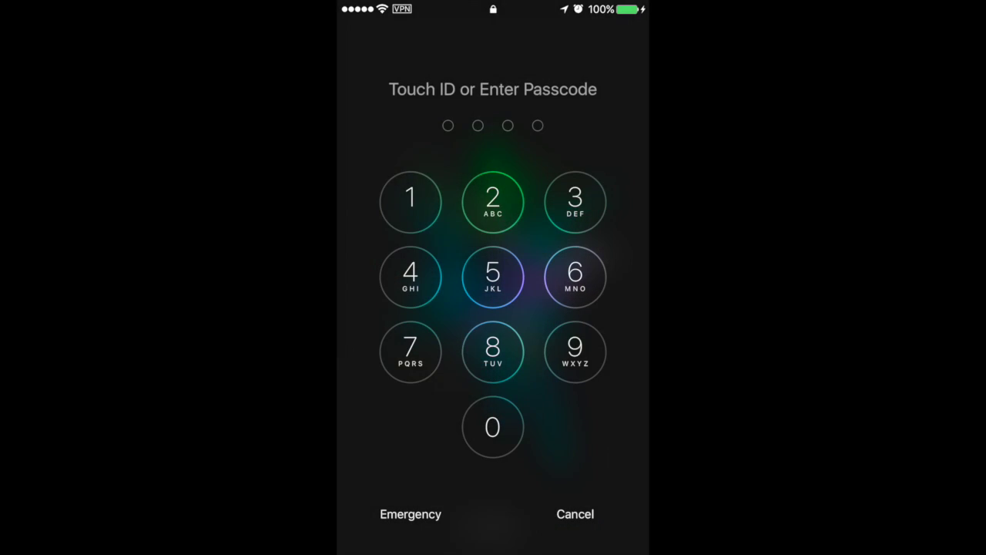
Unlock the iPhone by entering its passcode
click(411, 202)
click(493, 202)
click(574, 353)
click(411, 202)
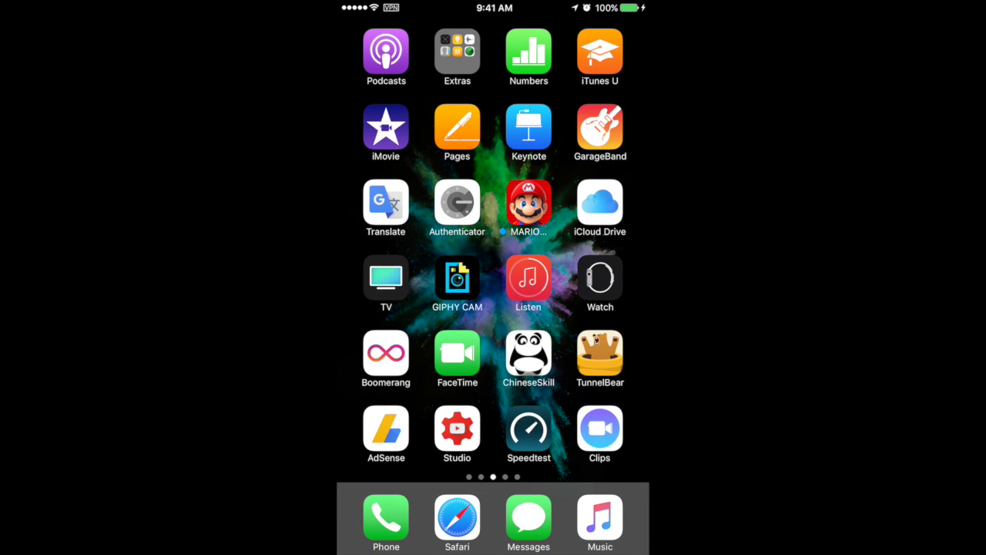
In the TV app, go to Movies and view the La La Land details page
click(386, 279)
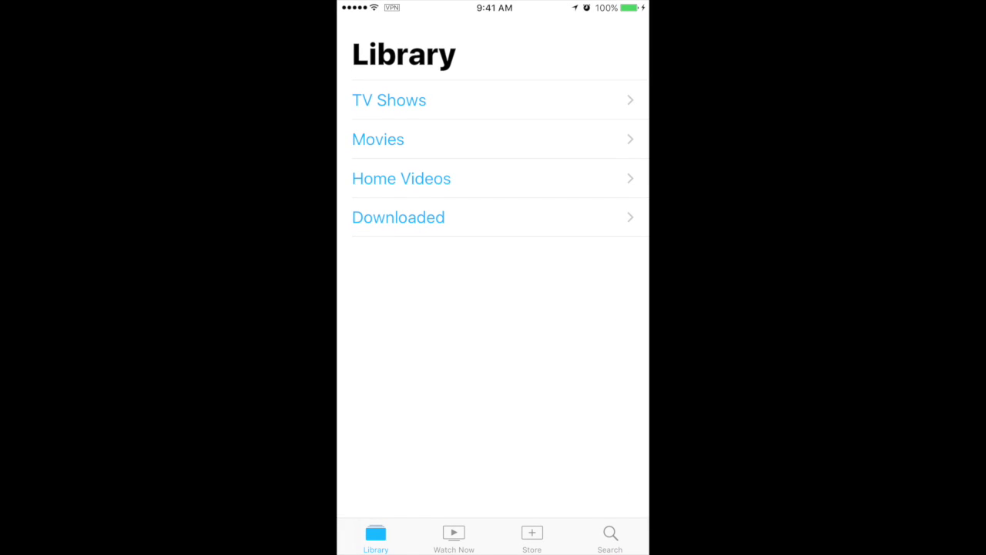
click(379, 139)
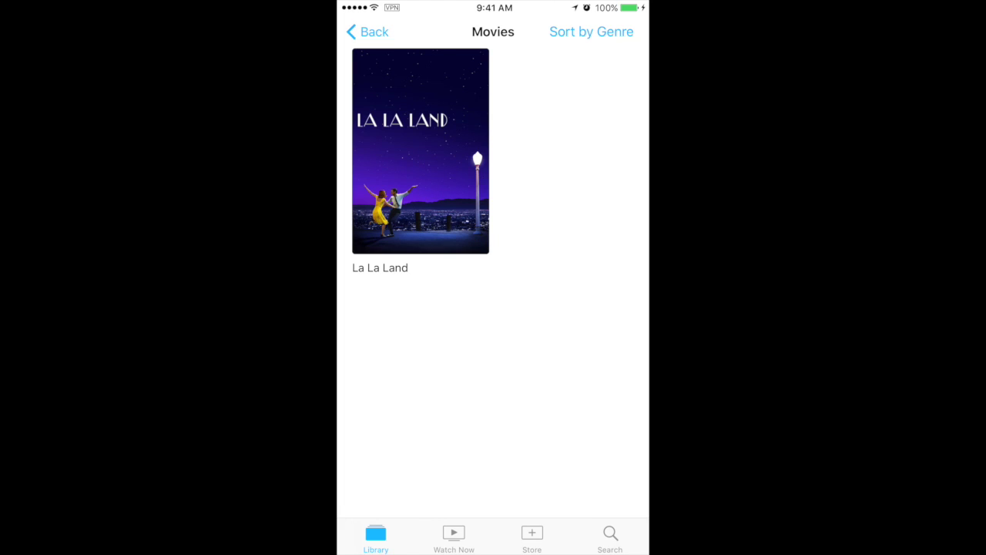
click(420, 151)
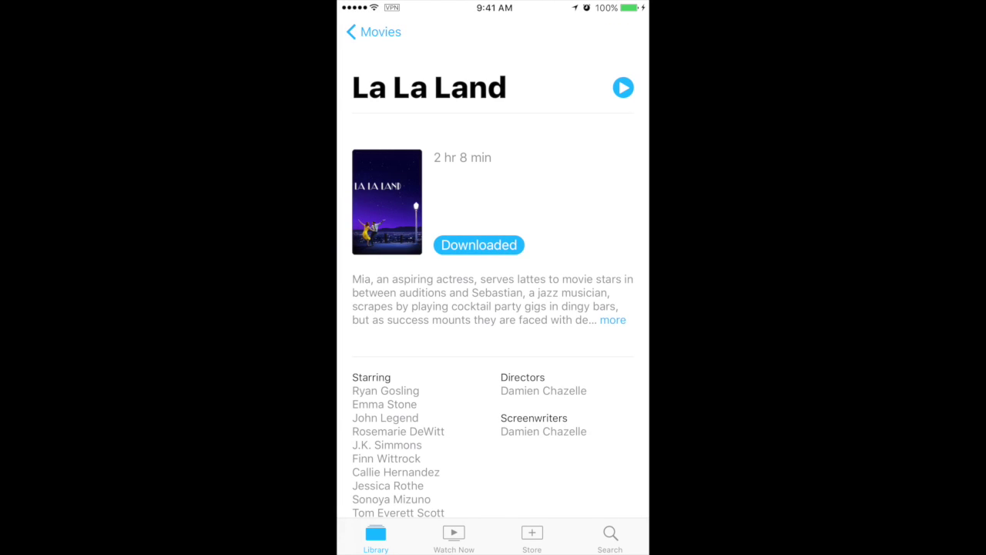
scroll(493, 287, down, 1)
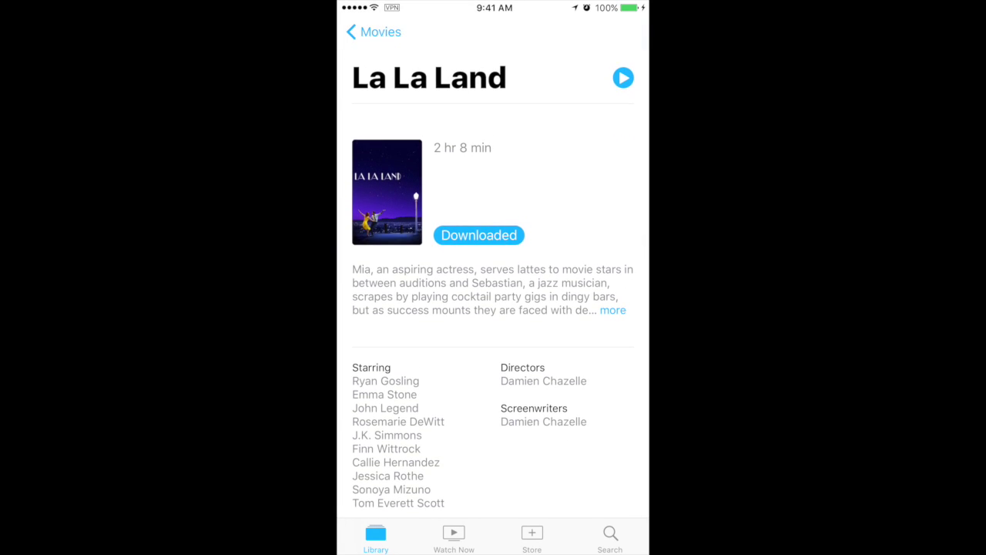
scroll(494, 292, up, 1)
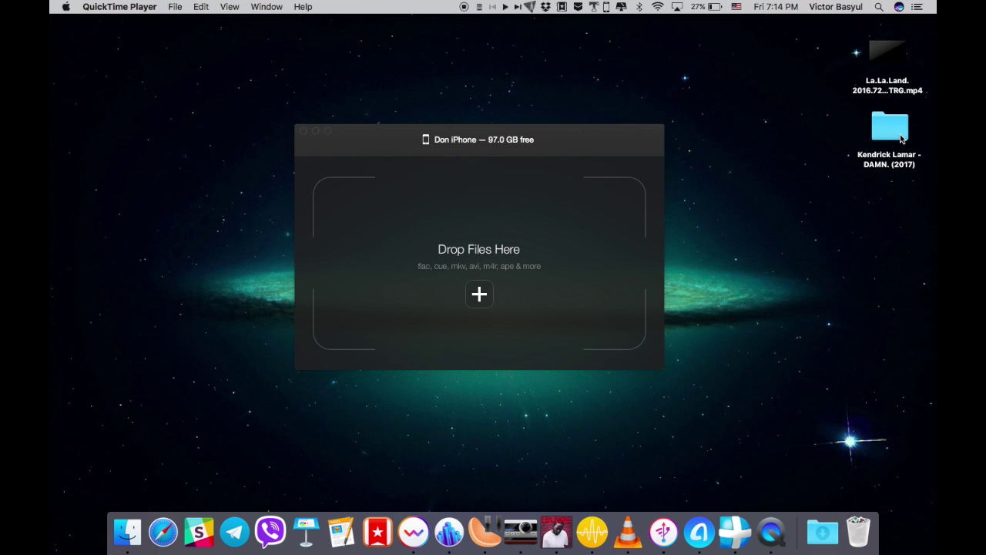
Drop the Kendrick Lamar - DAMN. (2017) folder onto WALTR's Drop Files Here zone
drag(902, 138, 531, 222)
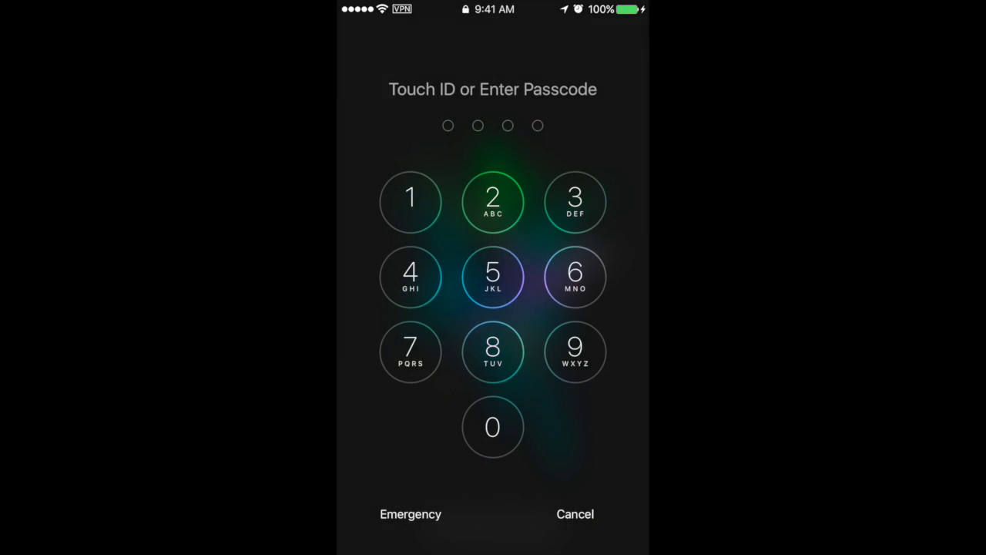
Unlock the iPhone by entering its passcode
click(410, 202)
click(411, 202)
click(575, 352)
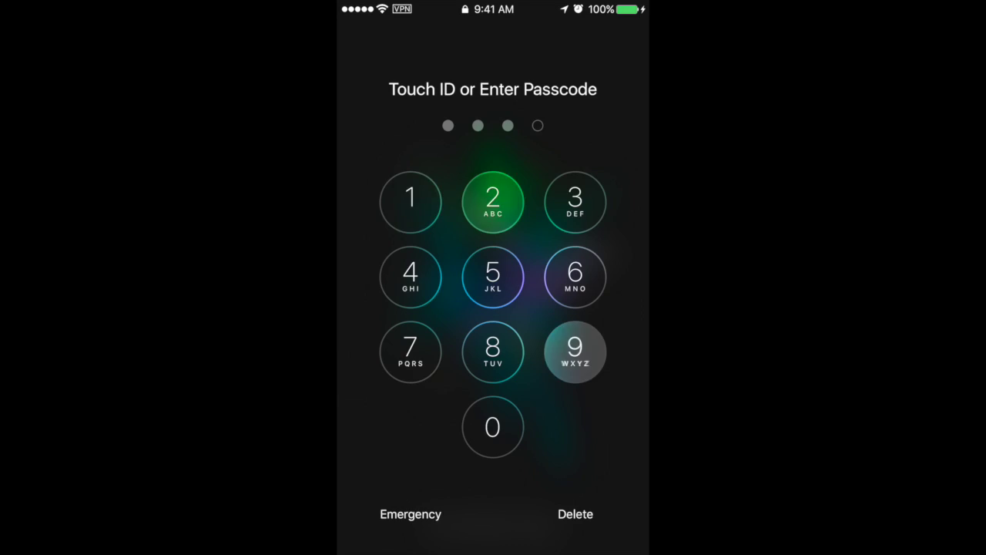
click(411, 202)
In Music, open DAMN. from Recently Added and scroll through its 14 tracks
click(599, 526)
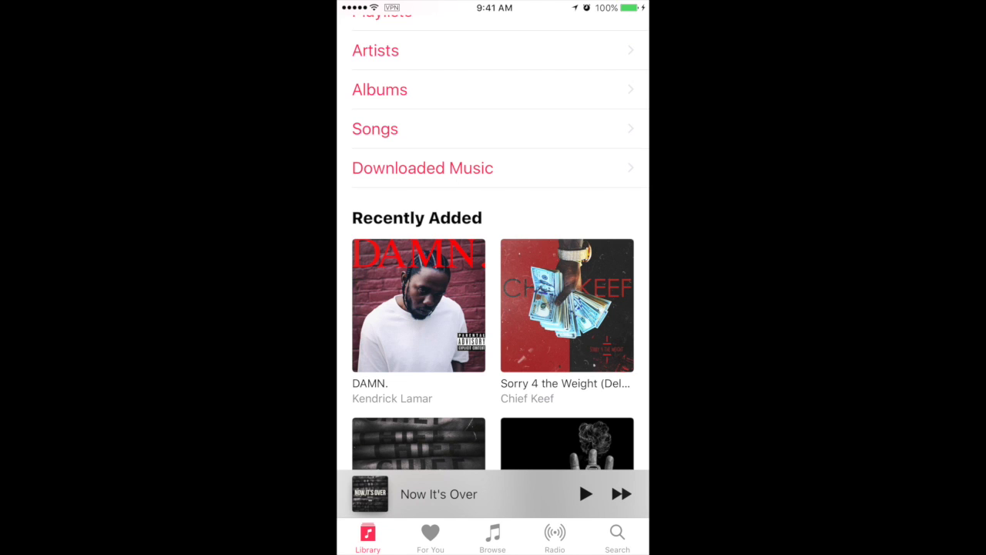
click(419, 305)
scroll(493, 308, down, 5)
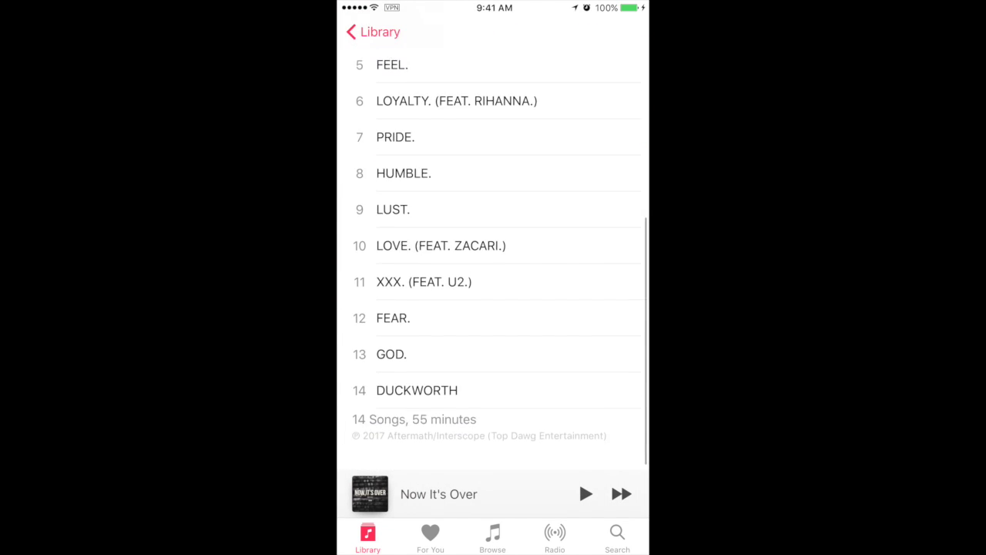
scroll(493, 308, up, 5)
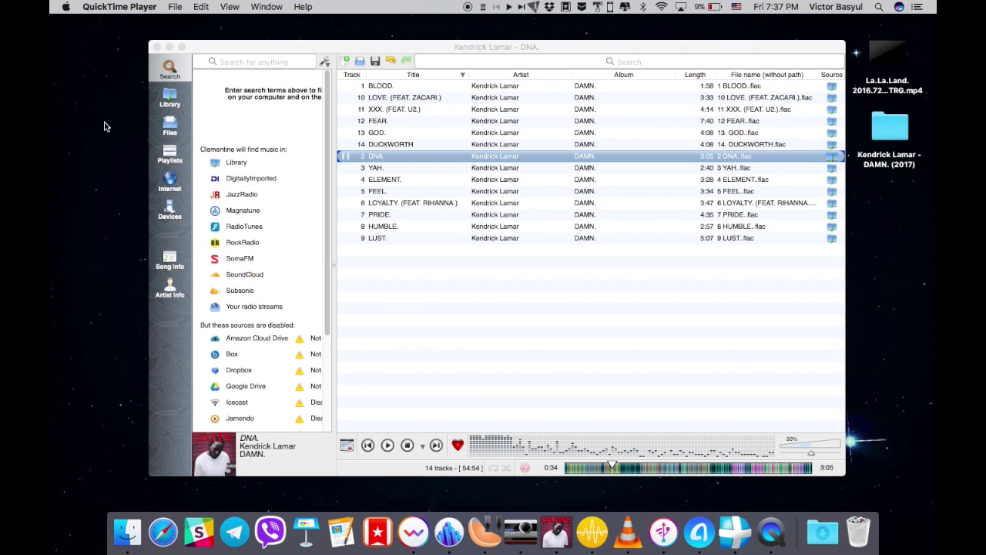
Play ELEMENT. in Clementine, then view the Library, Files and Internet sidebar tabs
double_click(406, 180)
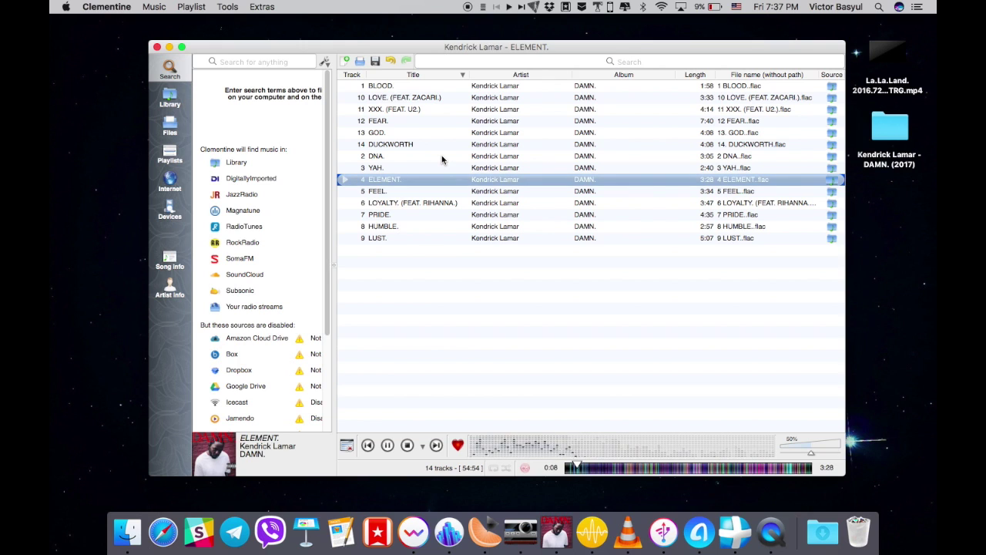
click(171, 100)
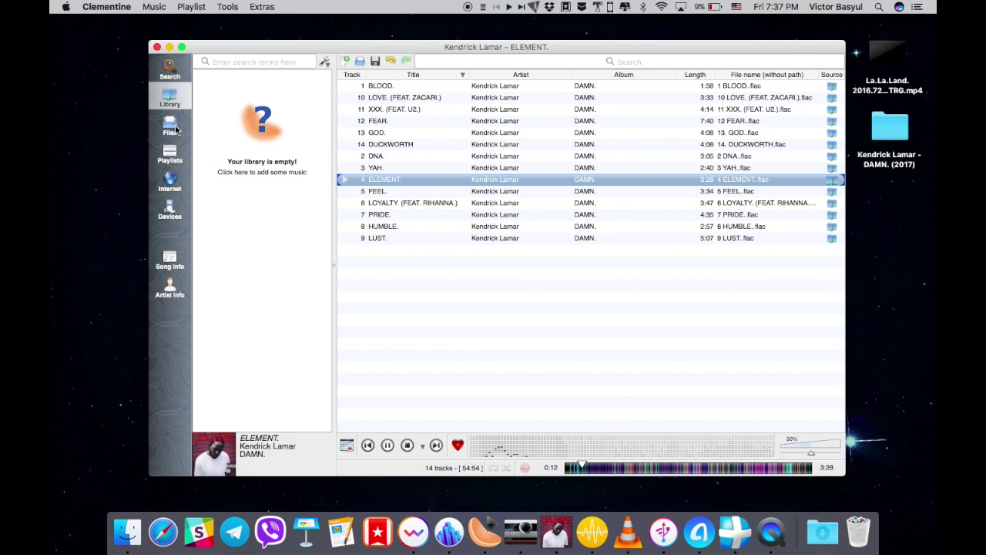
click(171, 127)
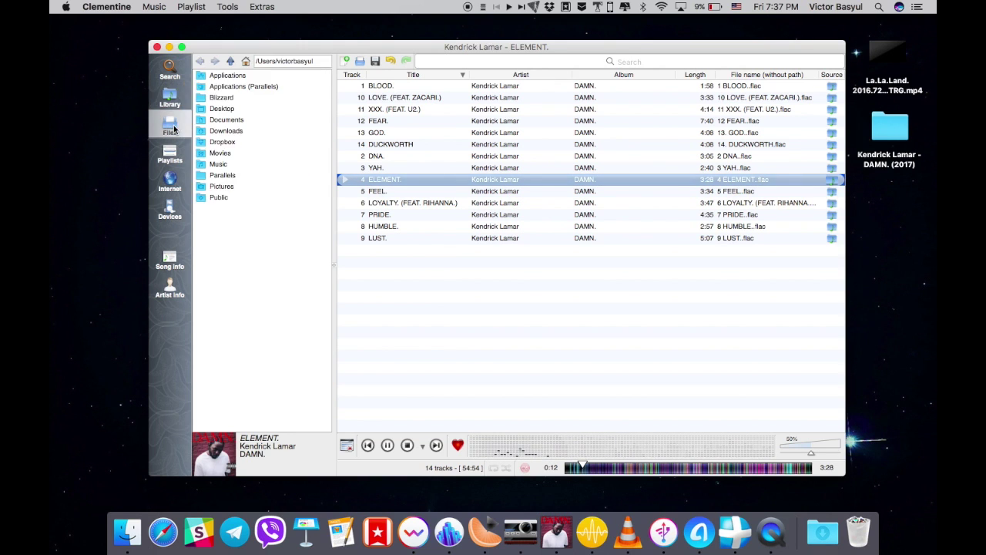
click(172, 171)
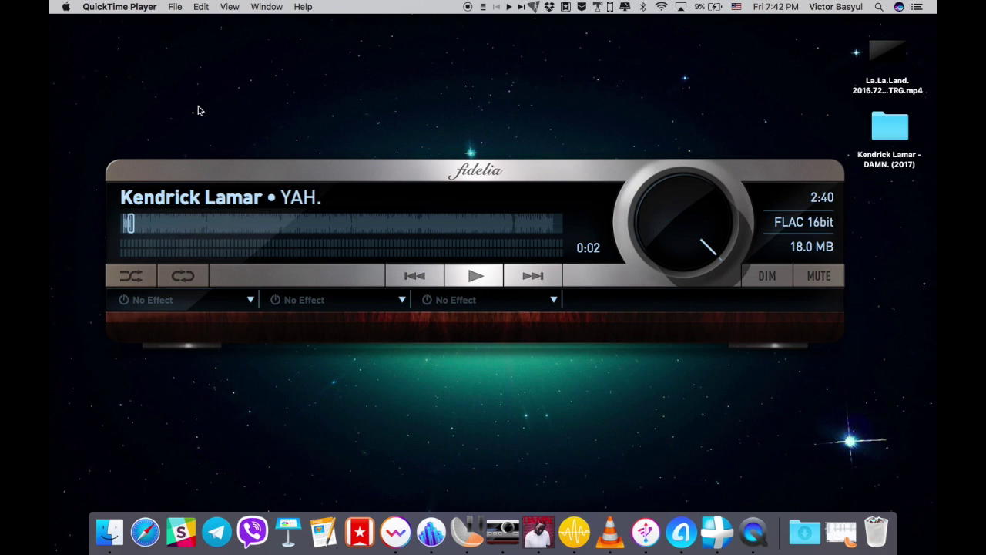
Start YAH. playing in Fidelia and raise the volume
click(473, 282)
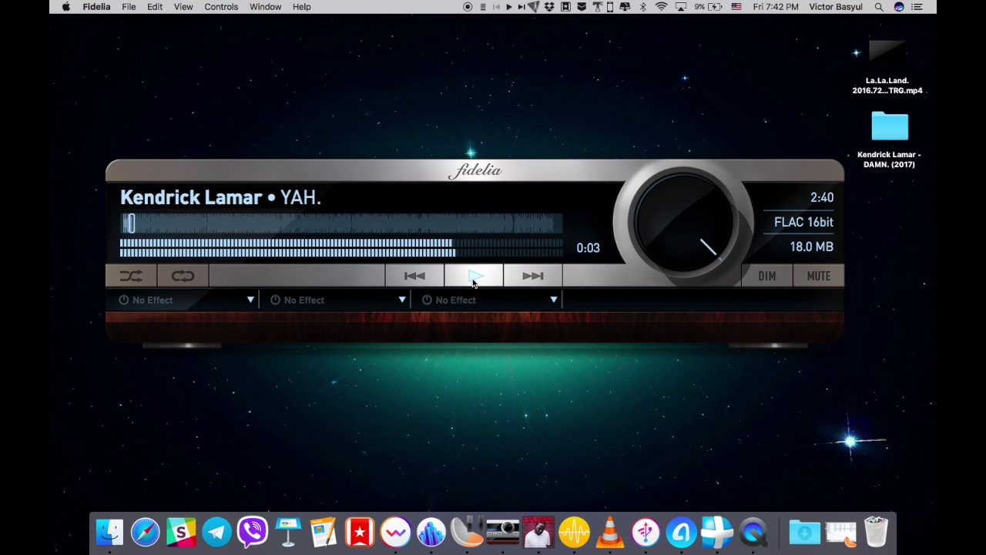
key(XF86AudioRaiseVolume)
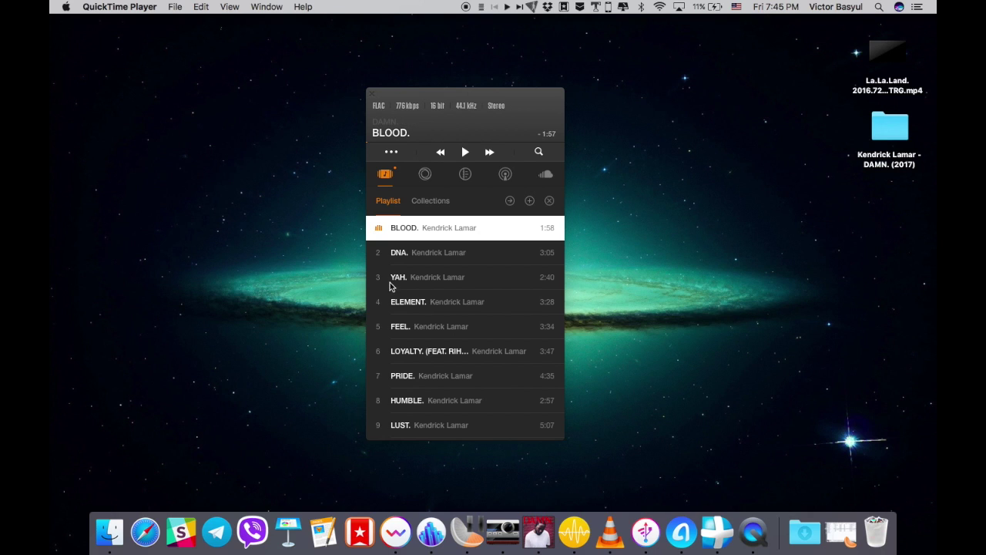
Play ELEMENT. in VOX, lower the volume, move the window left, and show the Loop library
double_click(458, 308)
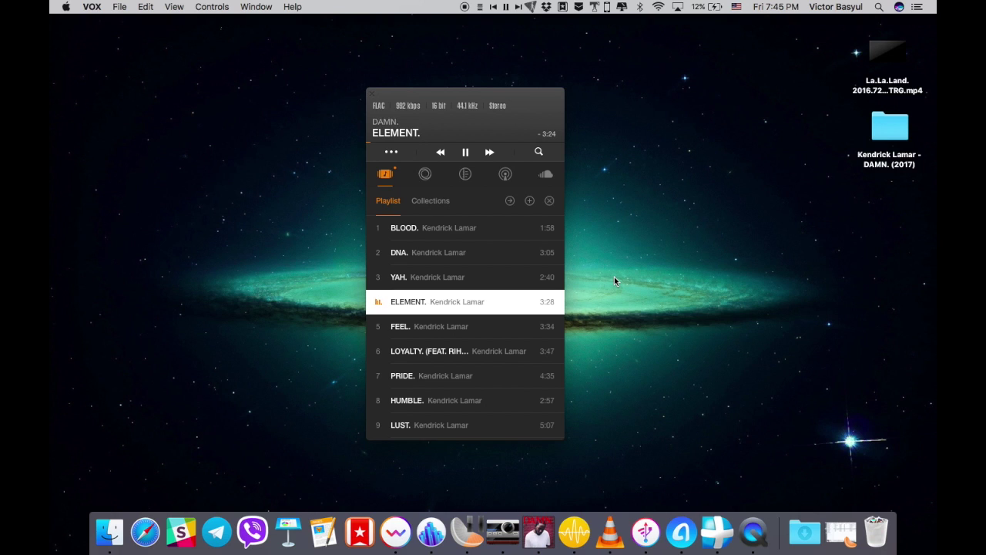
key(XF86AudioLowerVolume)
key(XF86AudioLowerVolume)
drag(518, 101, 329, 98)
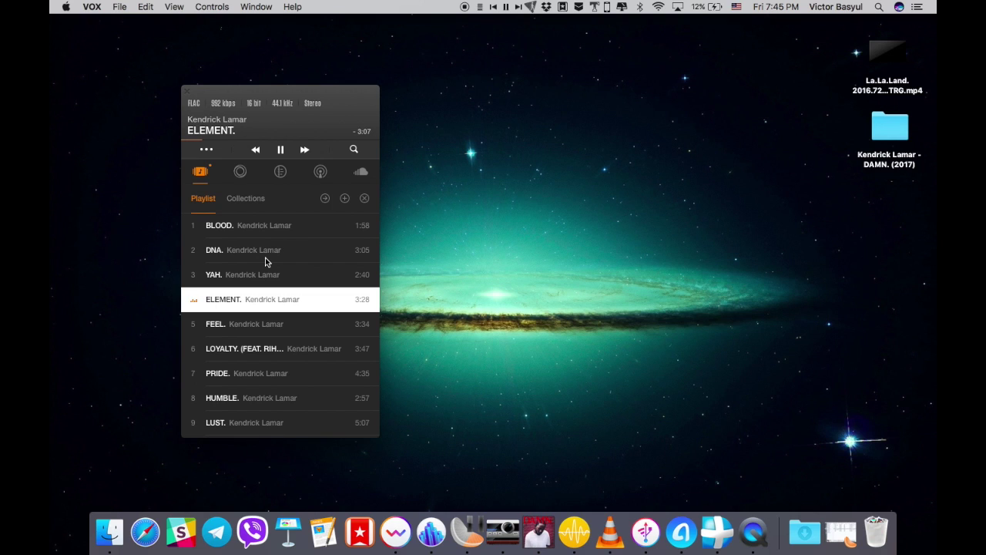
click(240, 178)
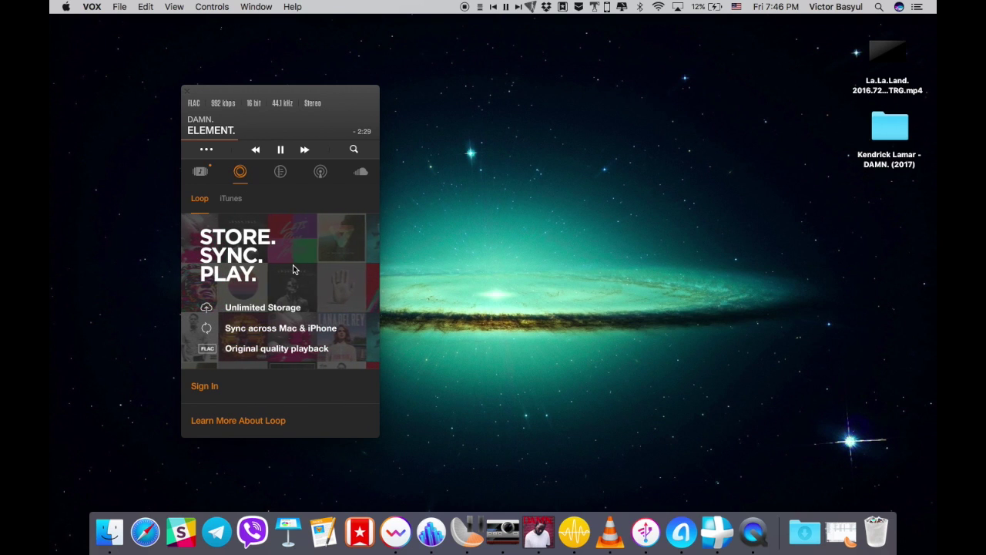
Switch VOX between its Queue, Radio and SoundCloud source views
click(280, 176)
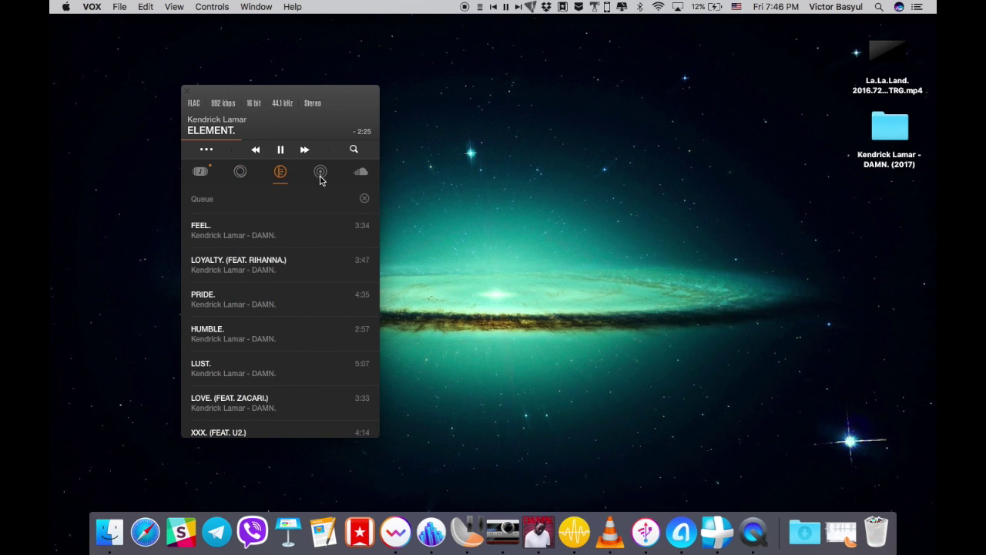
click(321, 173)
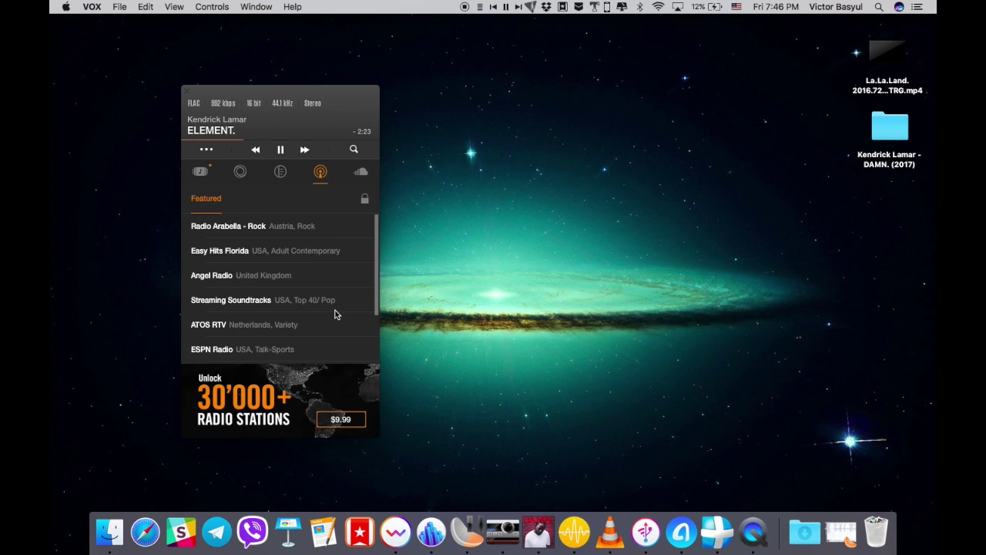
click(362, 178)
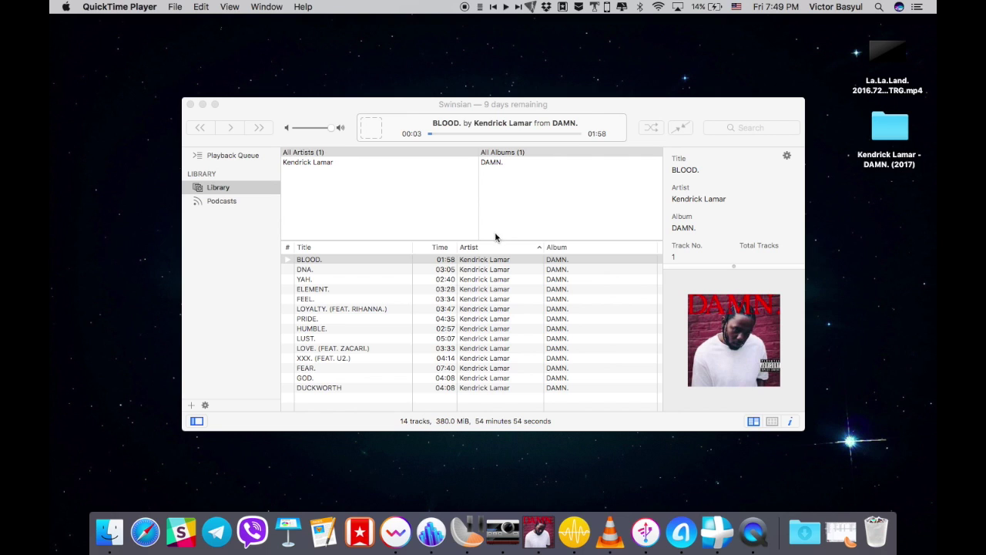
Play YAH. in Swinsian, raise the volume, and shift the window slightly up and left
double_click(335, 279)
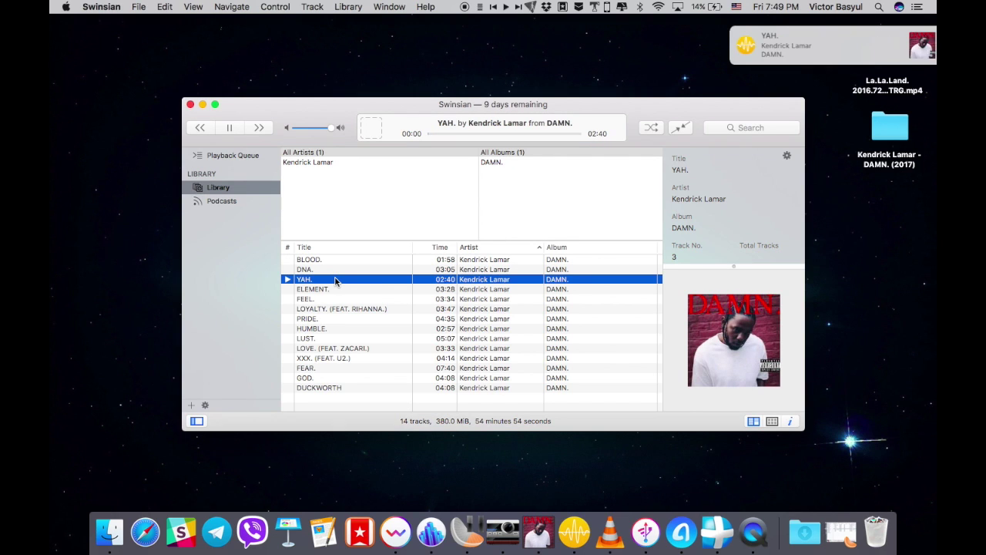
key(XF86AudioRaiseVolume)
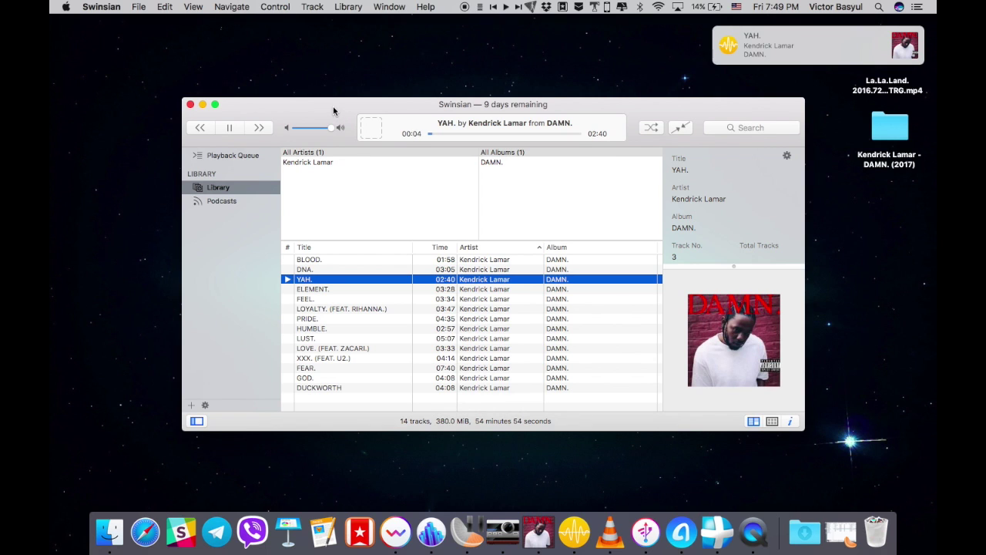
mouse_move(333, 108)
mouse_down()
mouse_move(310, 80)
mouse_move(322, 94)
mouse_up()
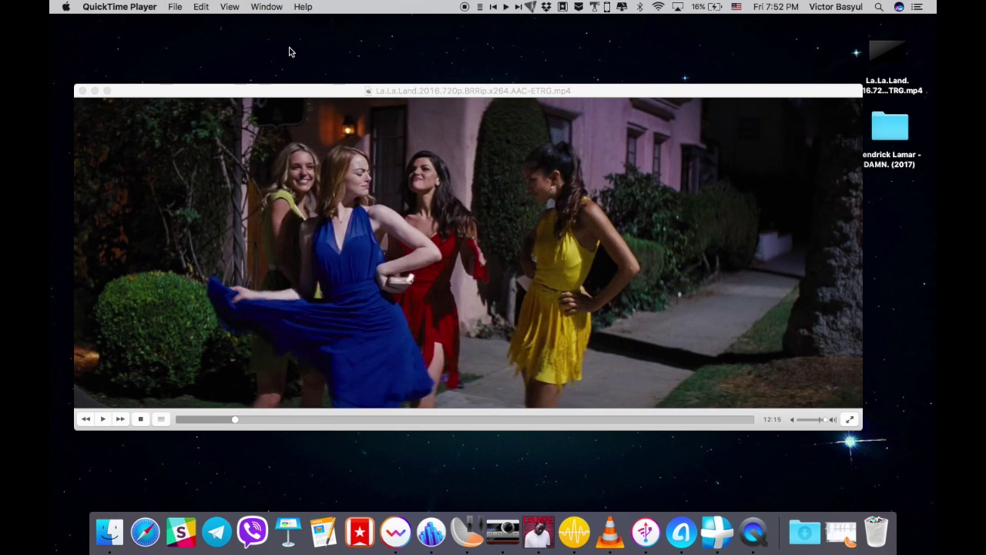
Resume La La Land in VLC, raise the volume, and nudge the window slightly right and down
click(103, 418)
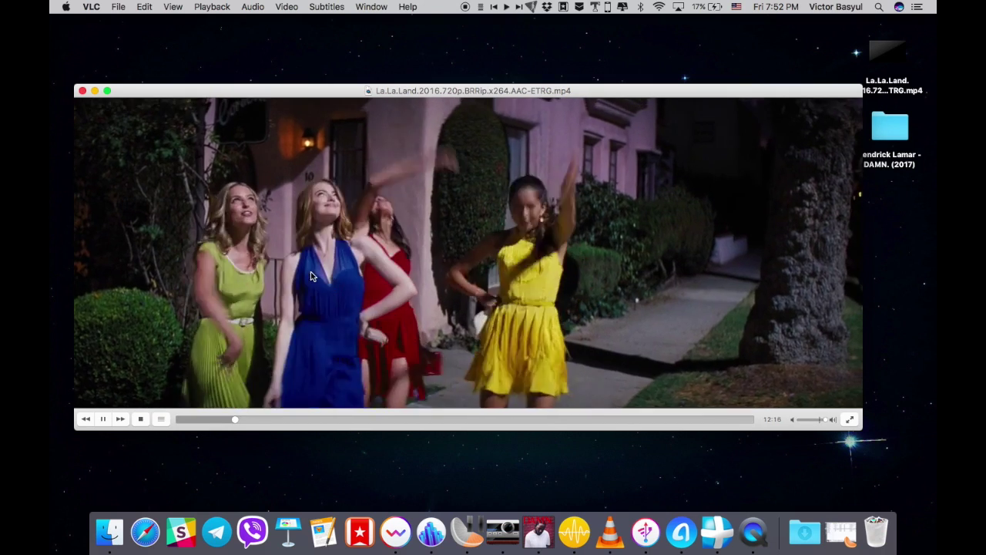
key(XF86AudioRaiseVolume)
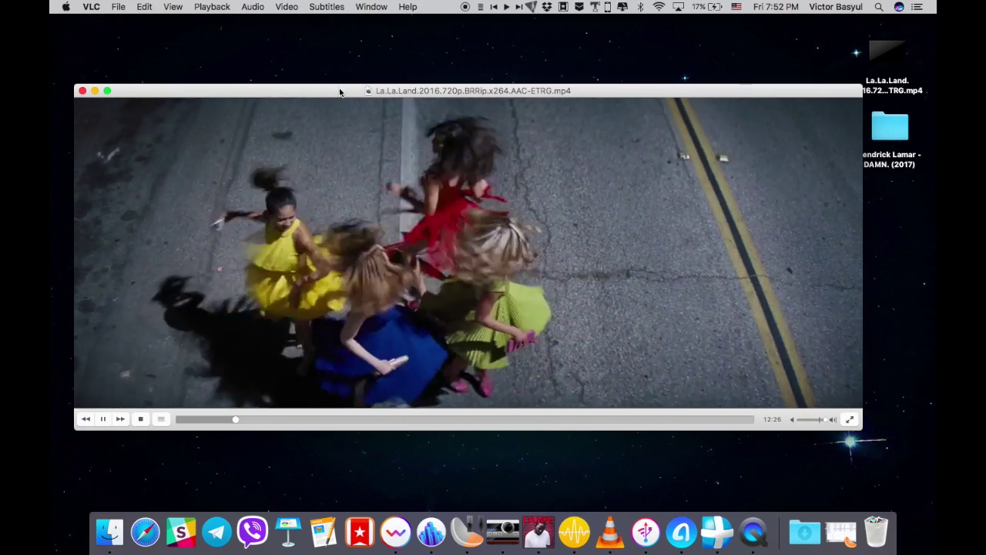
drag(341, 90, 357, 89)
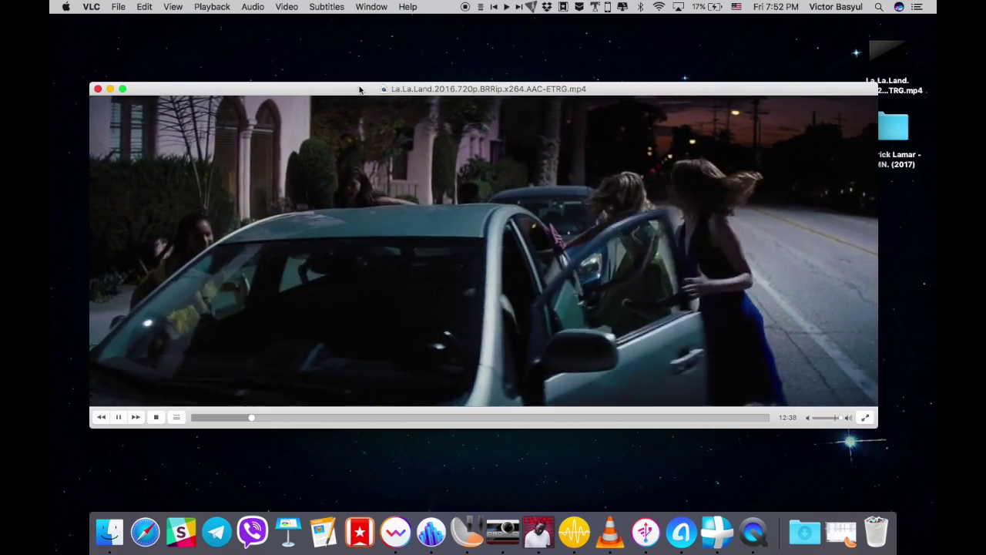
drag(359, 90, 366, 90)
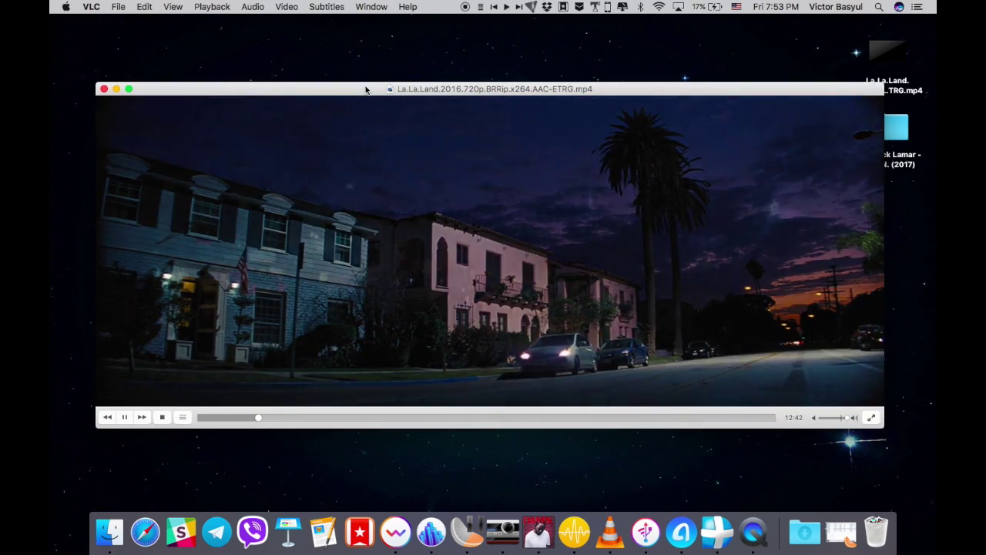
drag(365, 88, 365, 93)
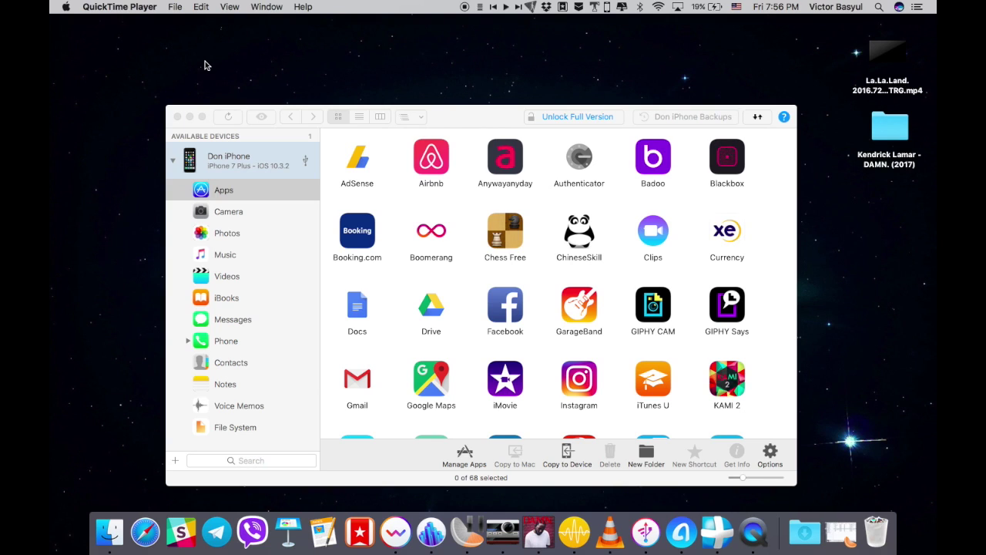
Browse the iPhone's apps, camera roll, photo albums and music in iMazing, ending on the albums list
click(426, 115)
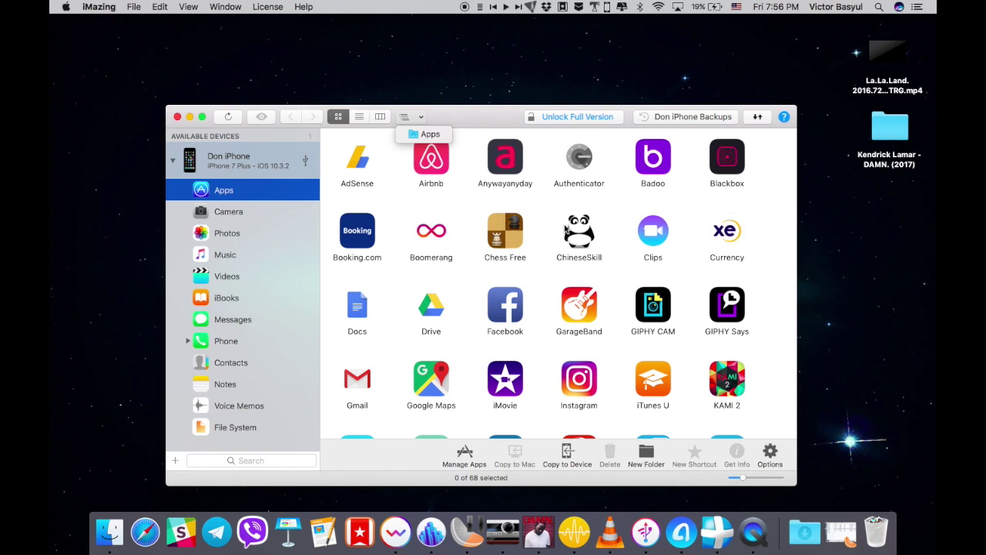
click(241, 208)
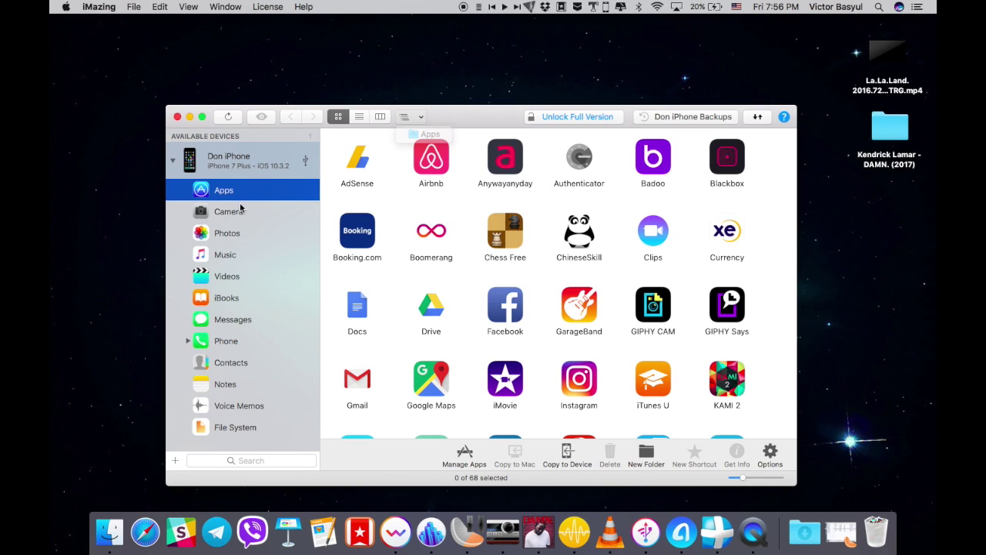
click(241, 211)
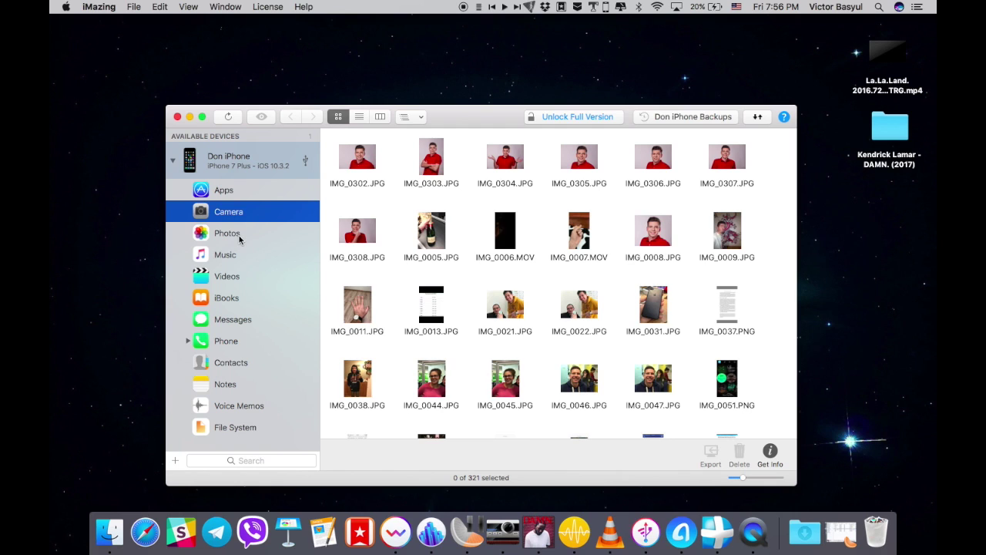
click(240, 238)
click(237, 254)
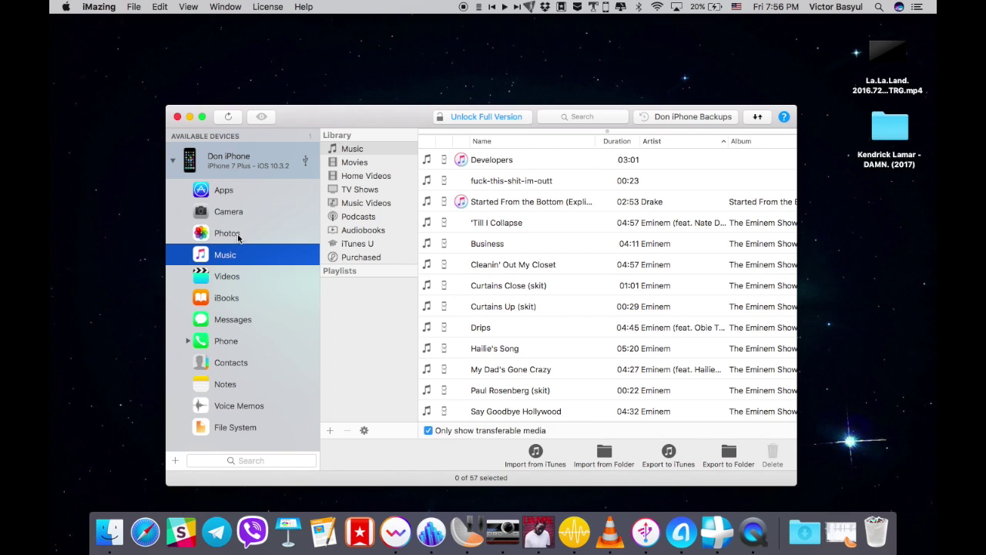
click(238, 233)
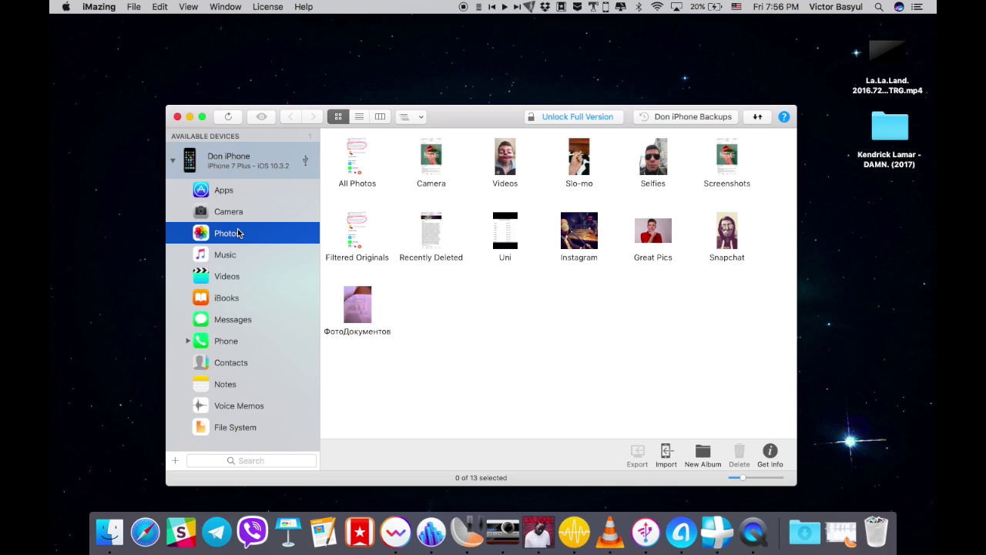
click(458, 337)
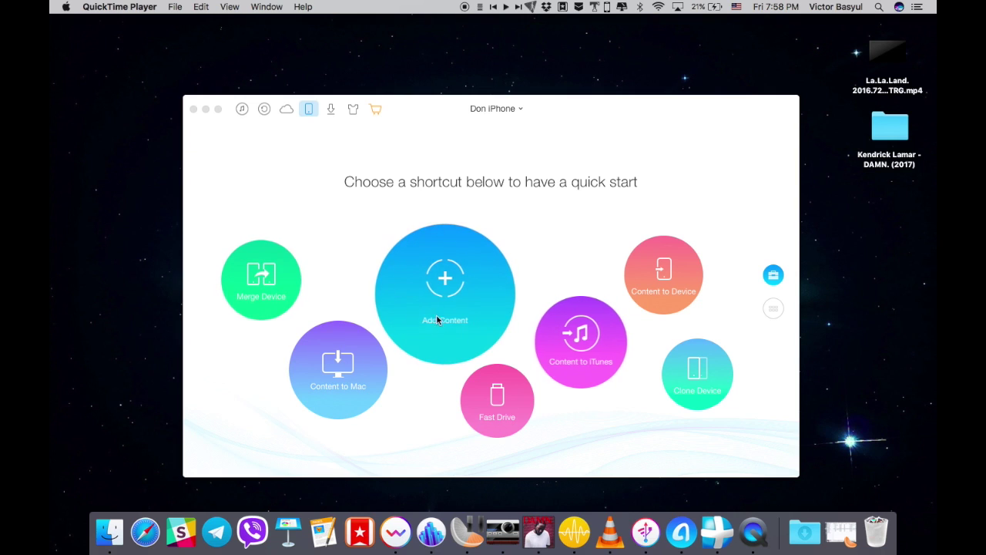
click(461, 326)
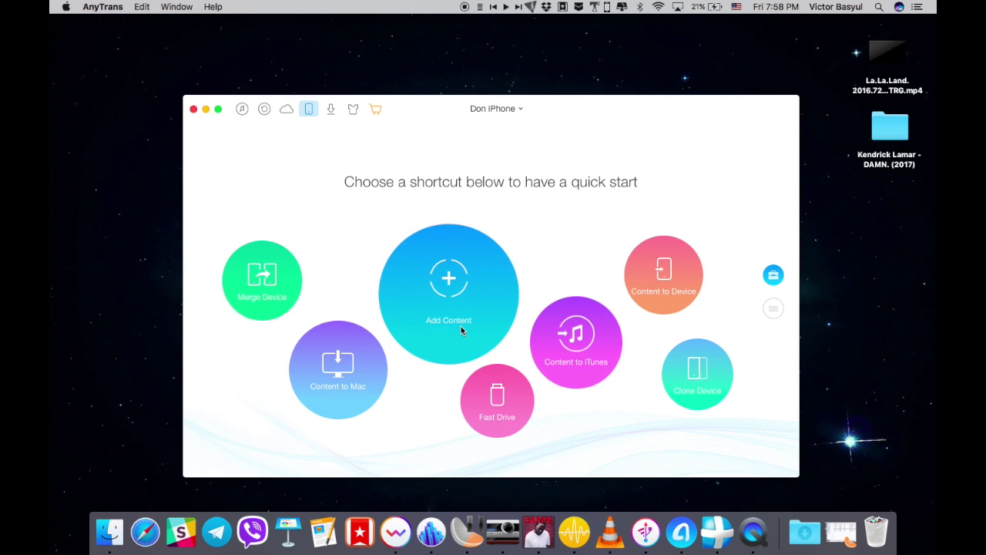
click(477, 291)
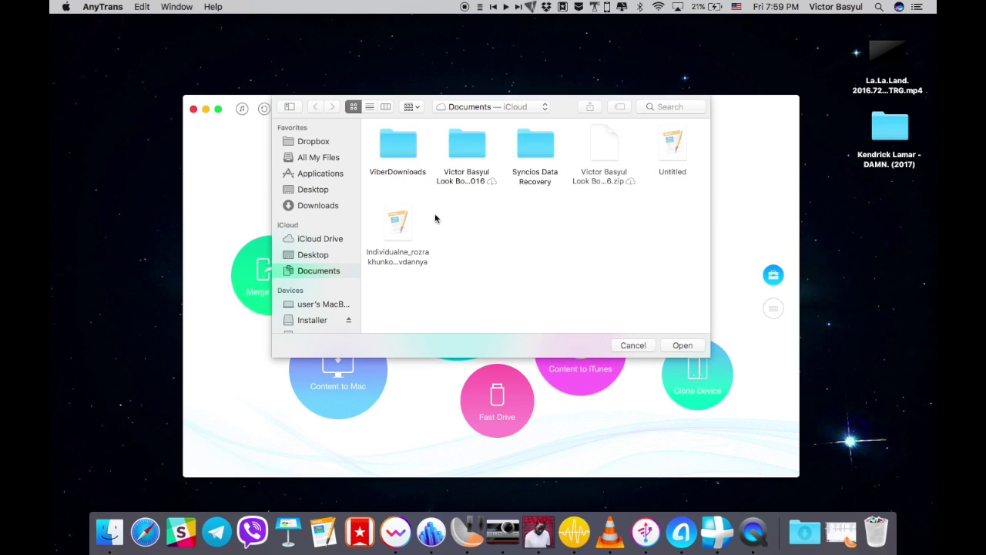
mouse_move(401, 227)
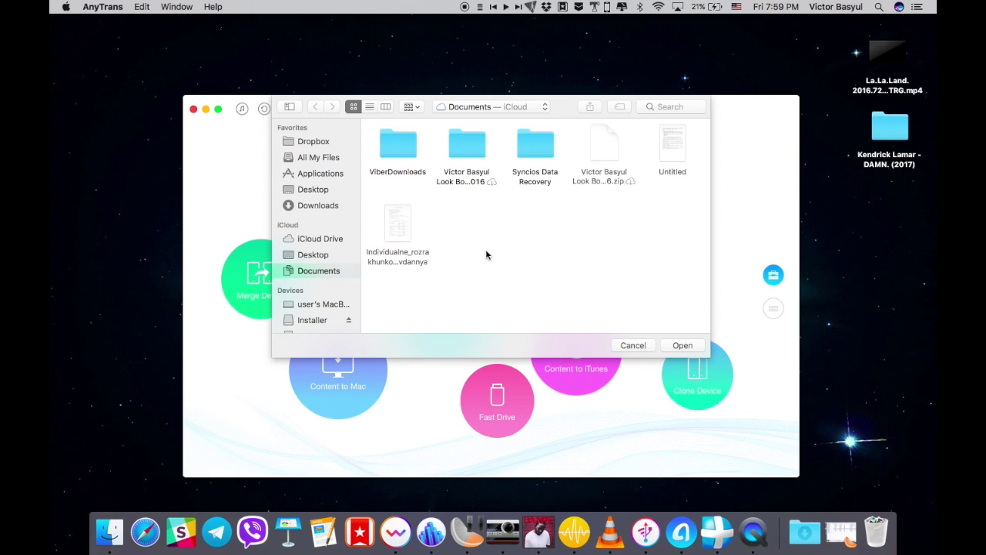
click(634, 345)
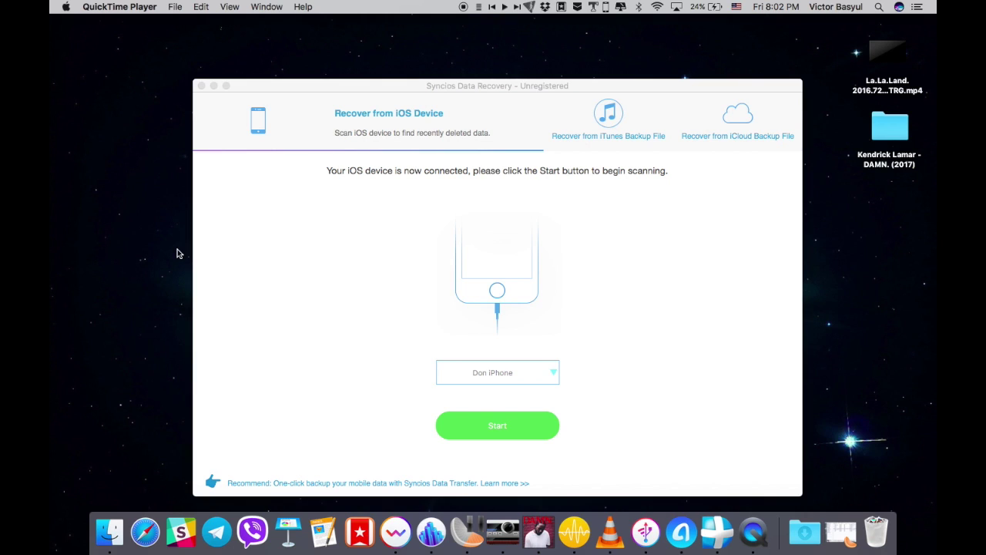
Start a Syncios Data Recovery scan of the connected iPhone for deleted data
click(305, 274)
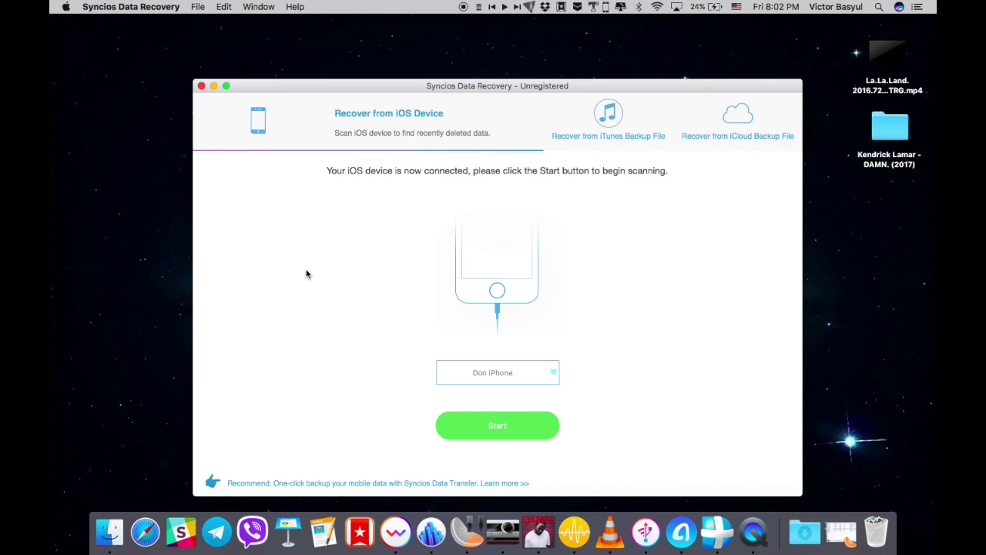
click(500, 428)
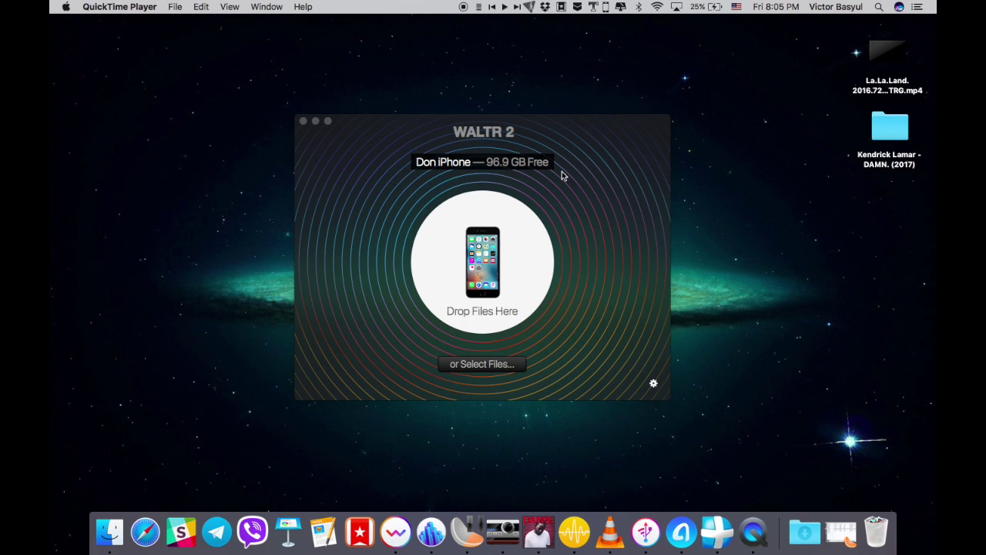
click(579, 145)
drag(580, 145, 543, 146)
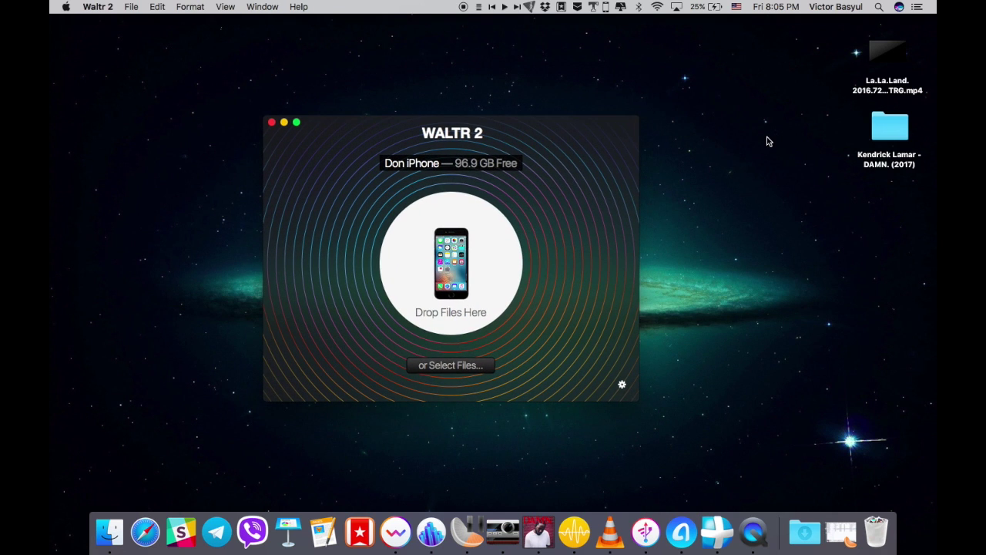
drag(766, 139, 883, 109)
click(555, 206)
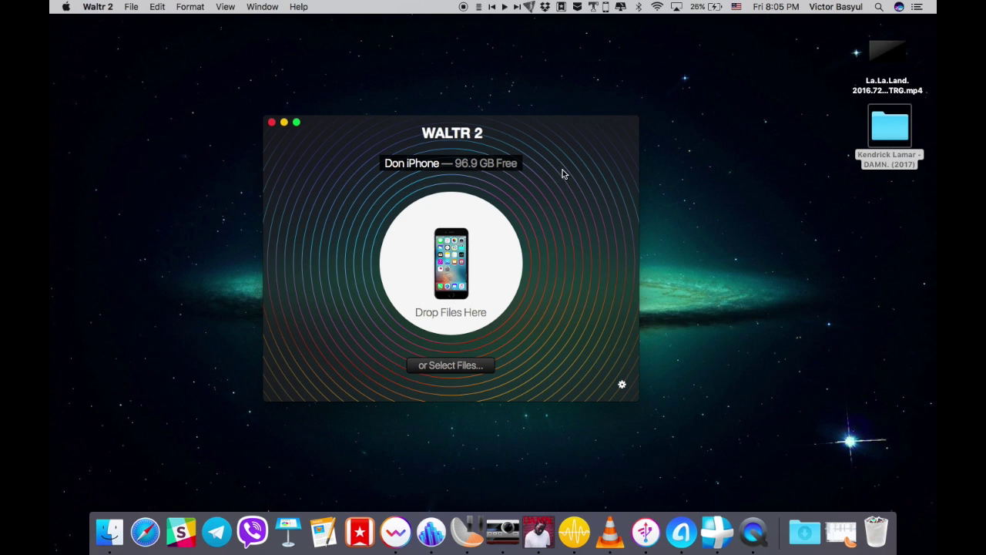
drag(550, 136, 579, 107)
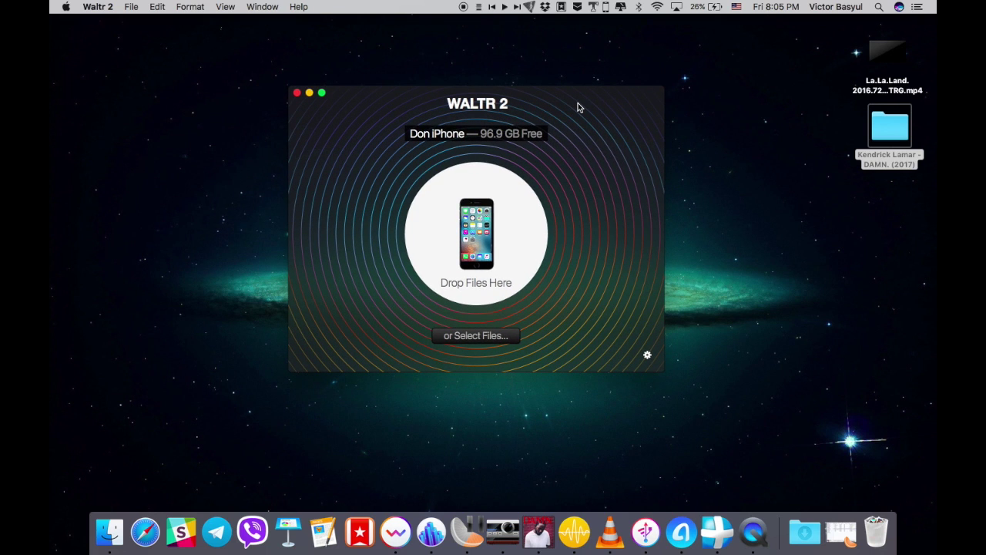
drag(578, 102, 575, 125)
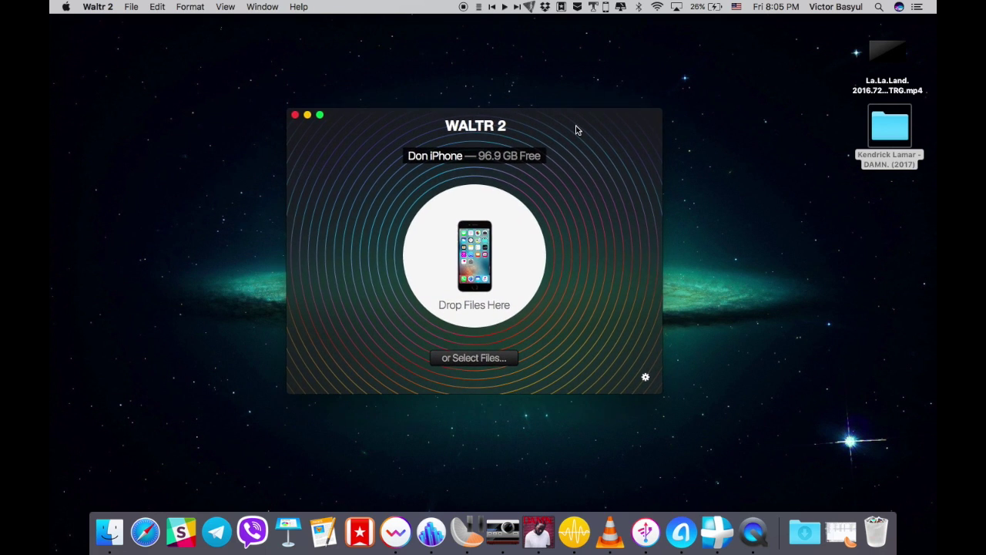